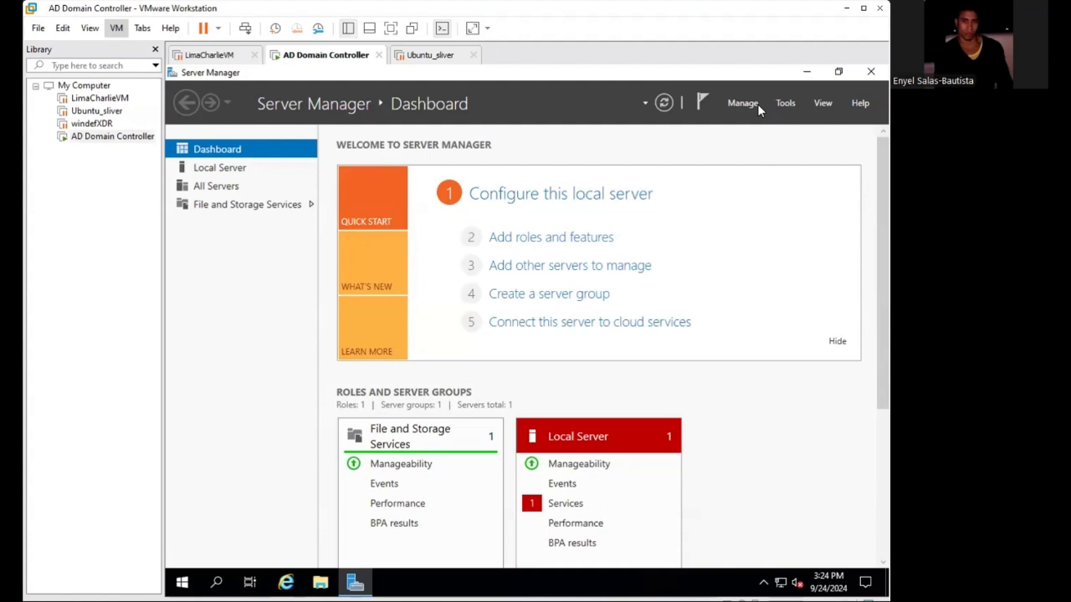
pyautogui.click(786, 102)
pyautogui.click(788, 100)
pyautogui.click(790, 100)
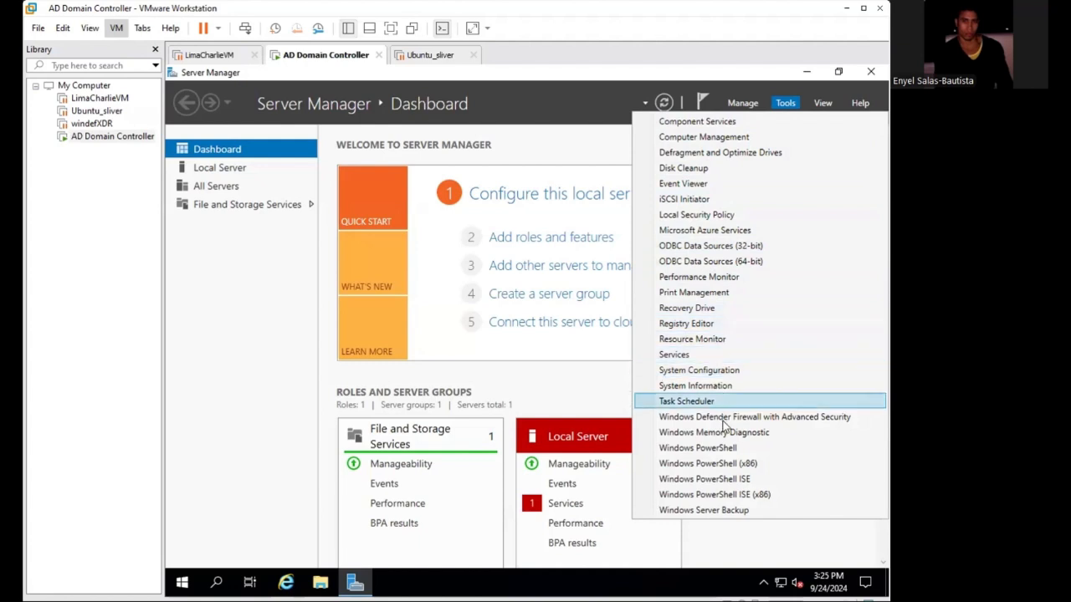
# Step: Start adding roles and features with a role-based or feature-based installation on server WIN-SKR11NPPAS0 from the server pool
pyautogui.click(744, 104)
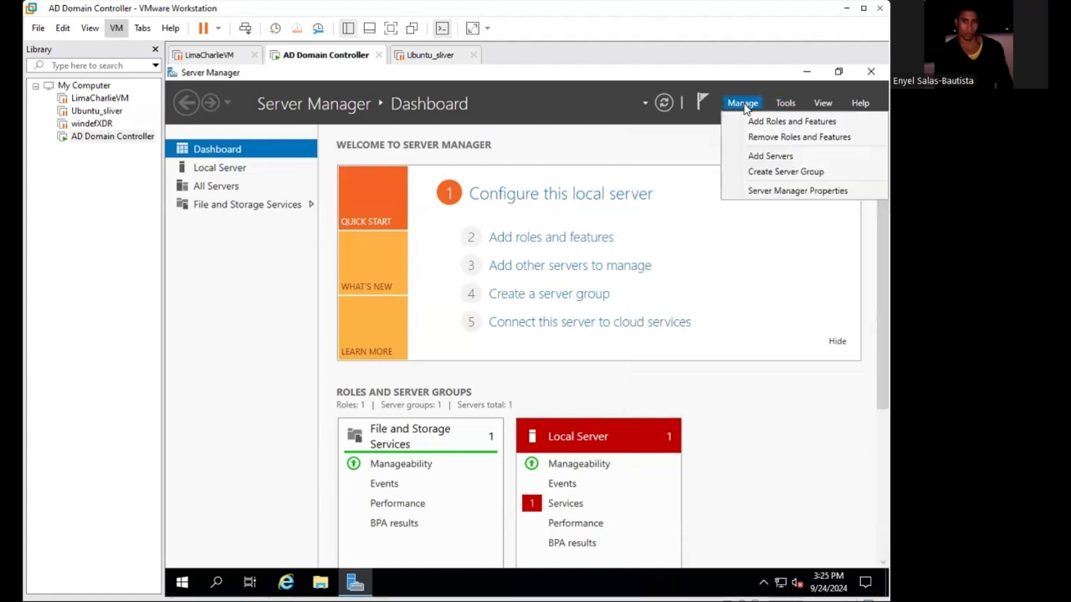
pyautogui.click(769, 122)
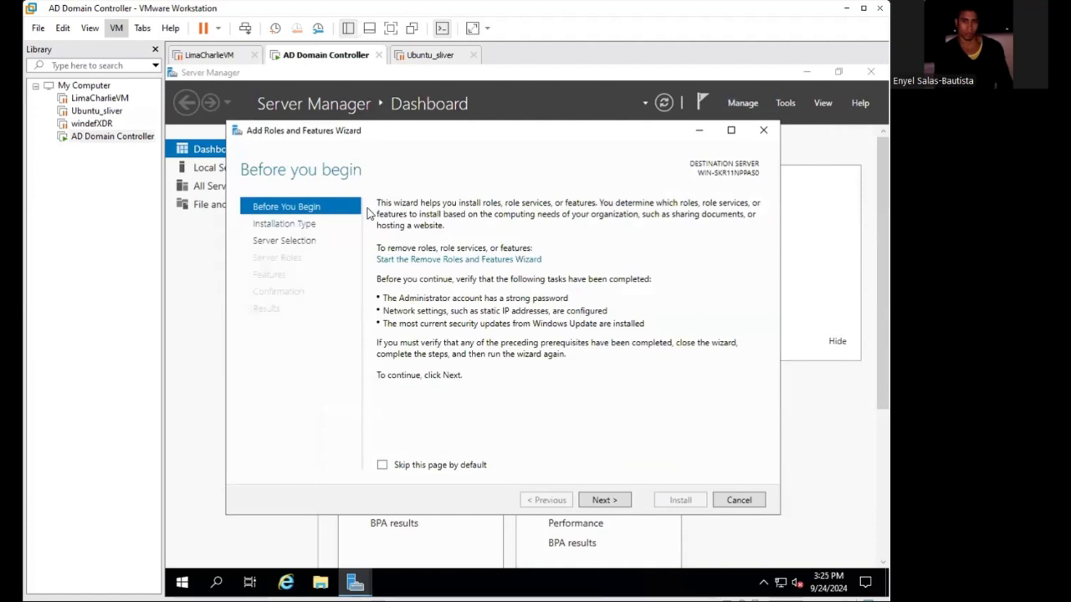
pyautogui.click(304, 230)
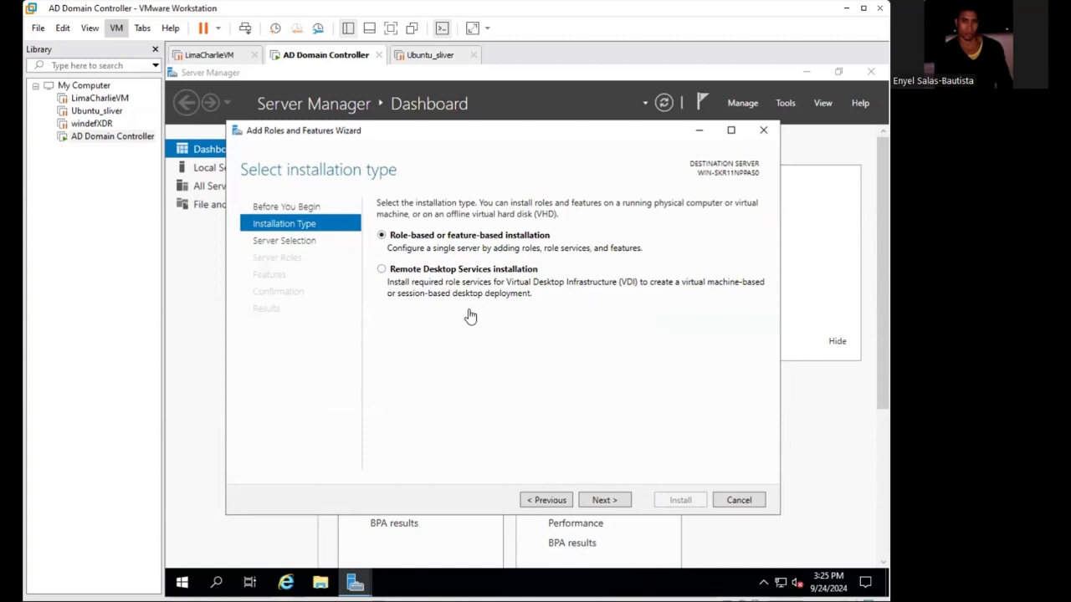
pyautogui.click(609, 501)
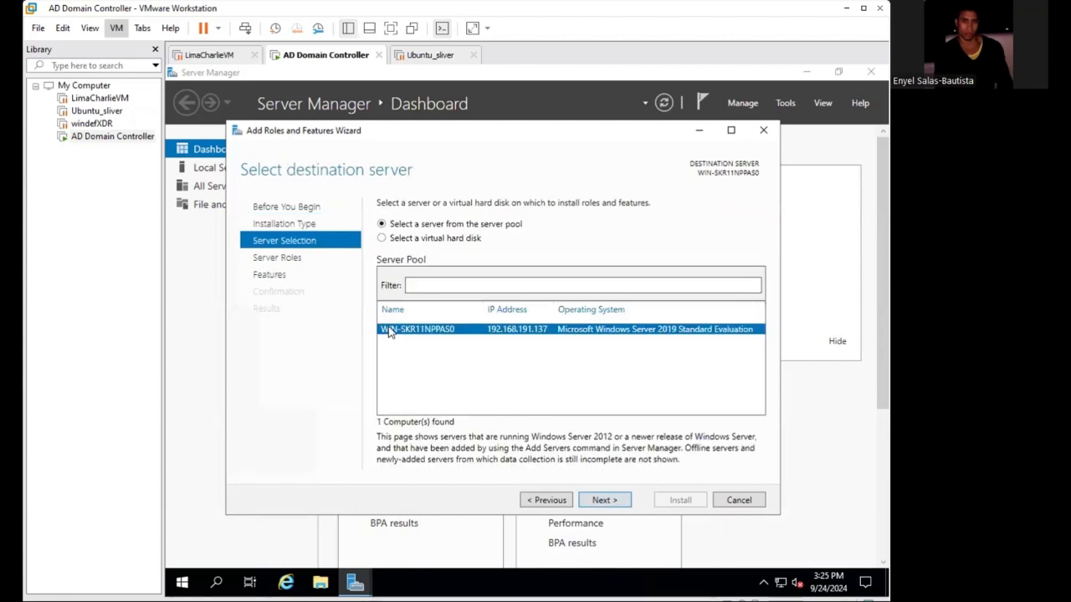
pyautogui.click(471, 286)
pyautogui.click(604, 500)
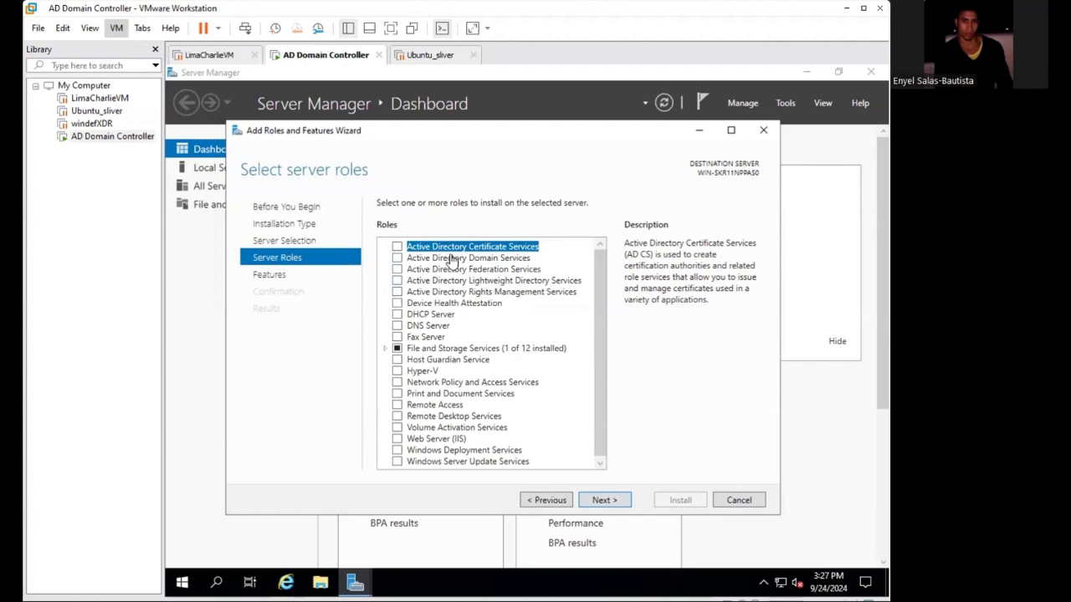
# Step: Select the Active Directory Domain Services role and add its required features, including the management tools
pyautogui.click(473, 267)
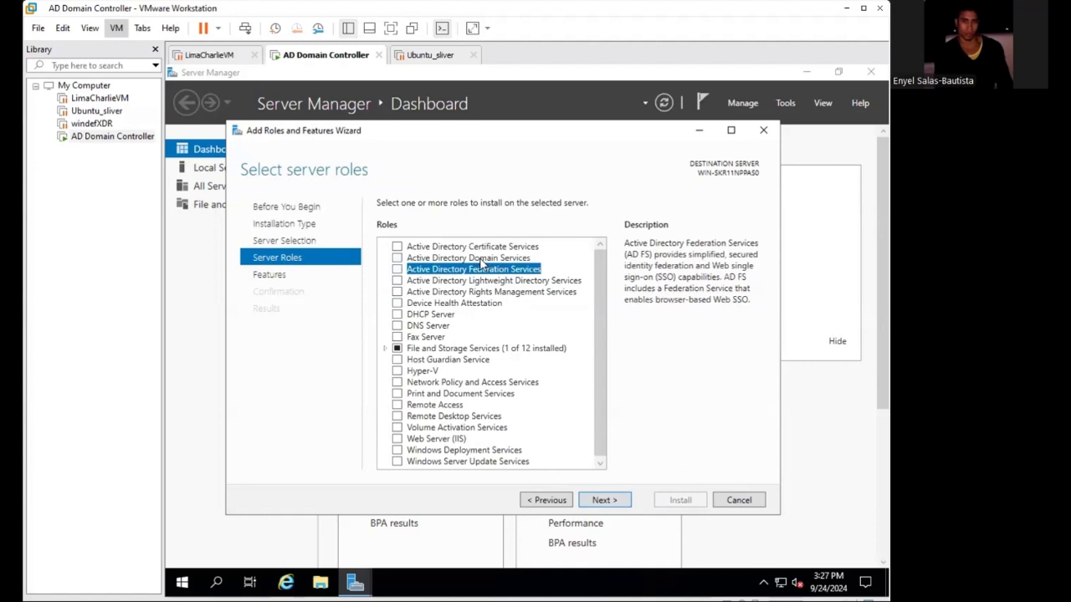
pyautogui.click(469, 259)
pyautogui.click(397, 259)
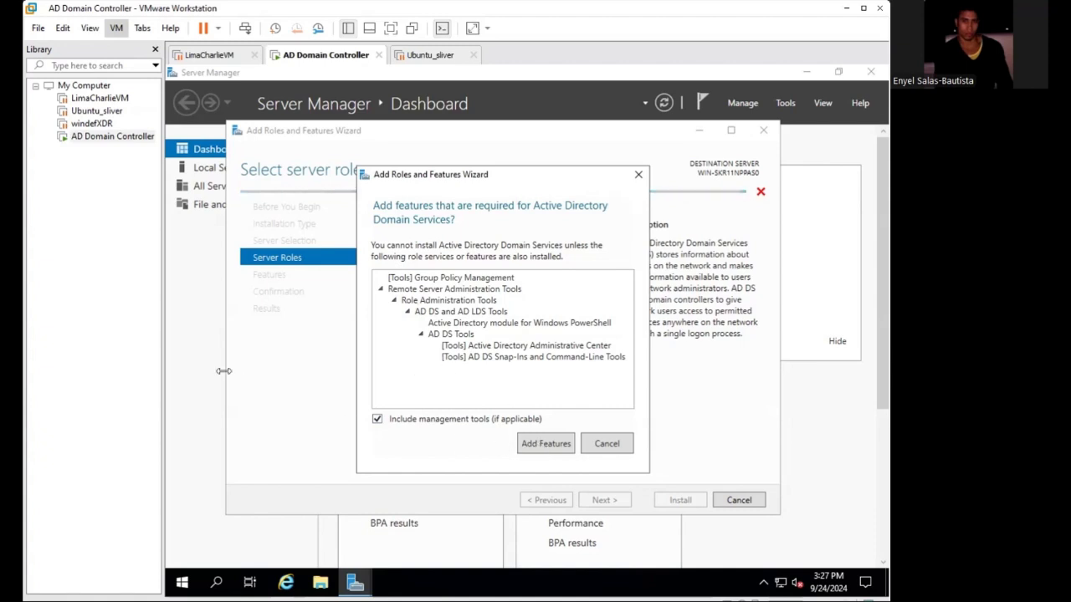
pyautogui.click(544, 442)
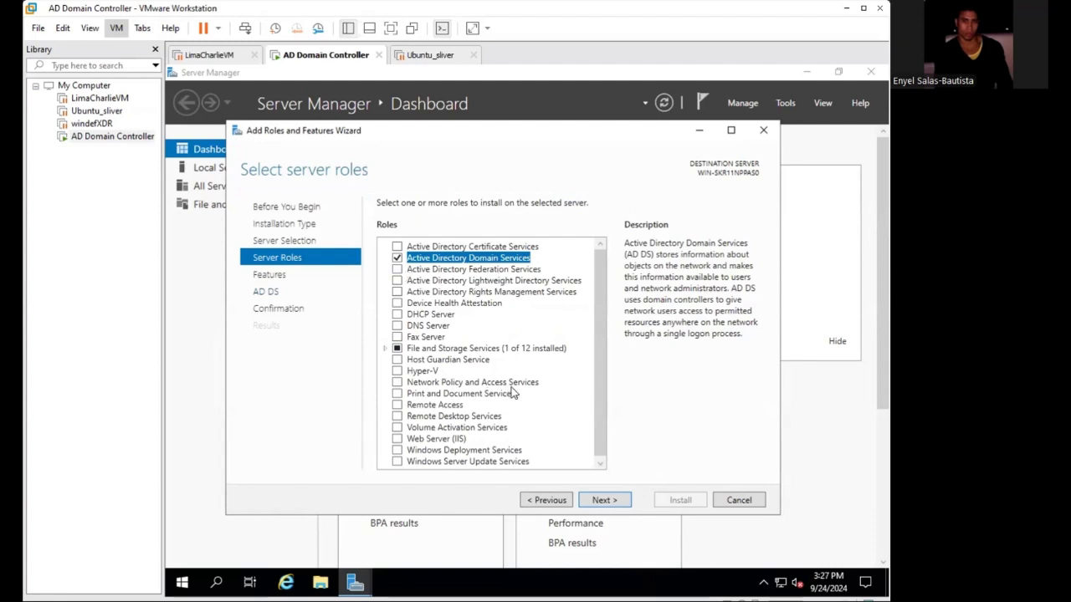
# Step: Keep the default feature selection and install Active Directory Domain Services without automatic restart
pyautogui.click(609, 502)
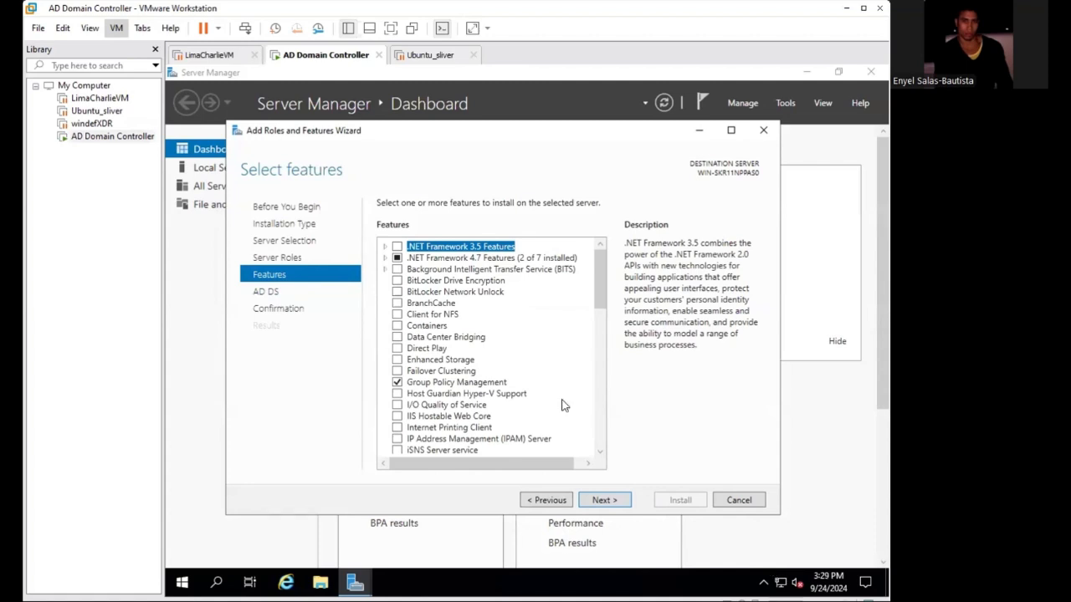
pyautogui.click(612, 502)
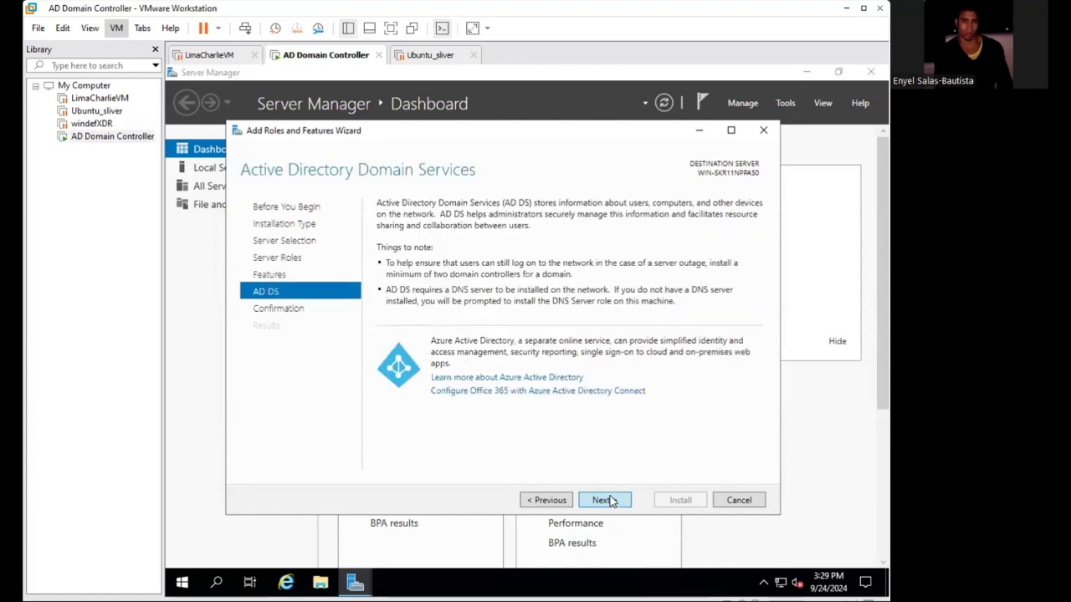
pyautogui.click(611, 500)
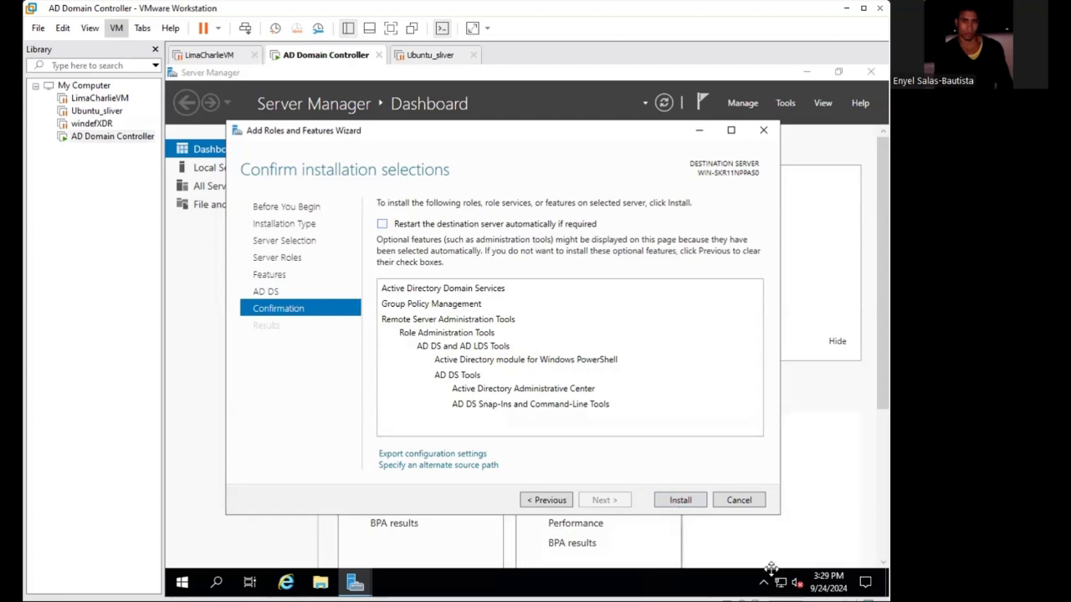
pyautogui.click(674, 501)
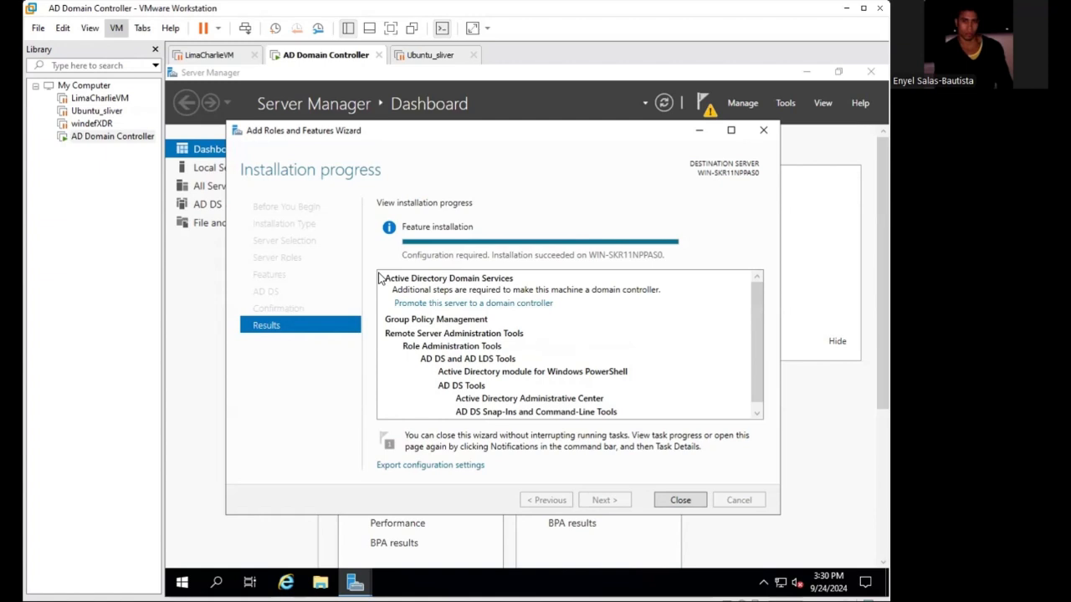
# Step: Close the role installation results and start promoting this server to a domain controller
pyautogui.click(188, 335)
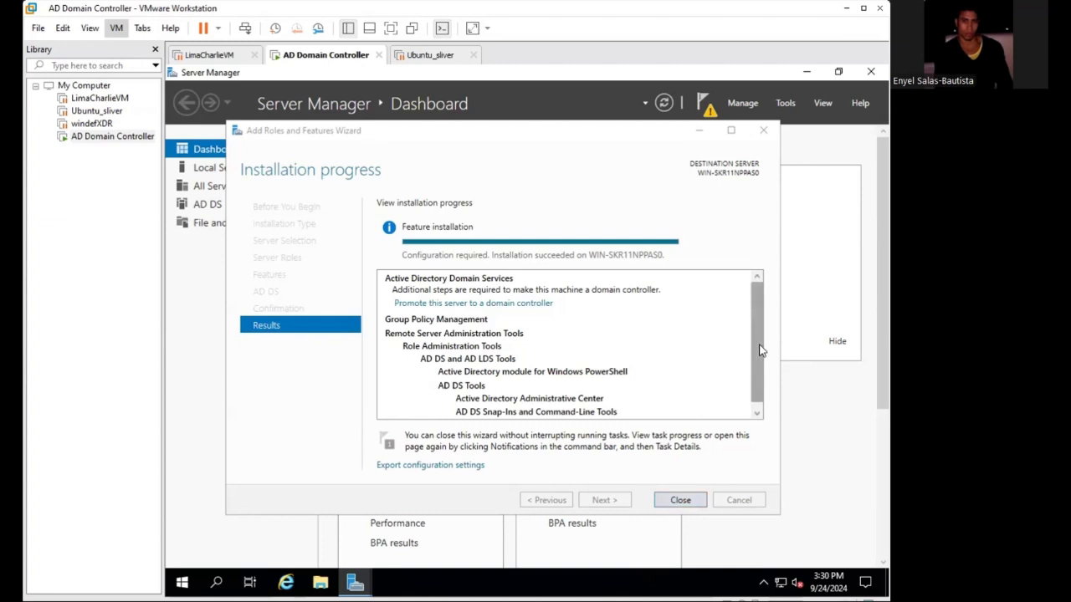
pyautogui.scroll(-1, 764, 387)
pyautogui.scroll(1, 765, 387)
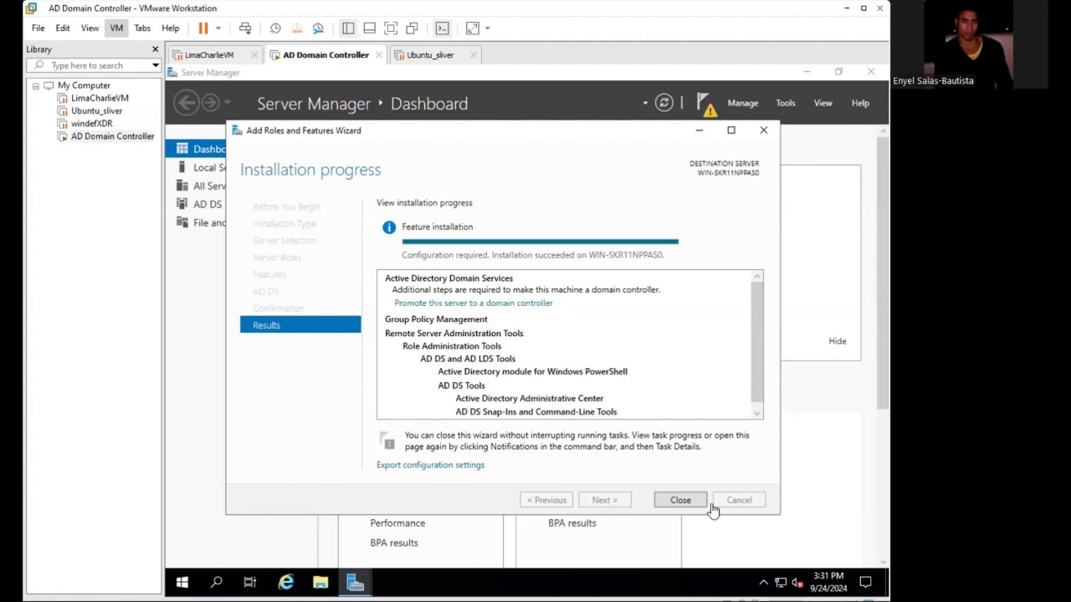
pyautogui.click(681, 500)
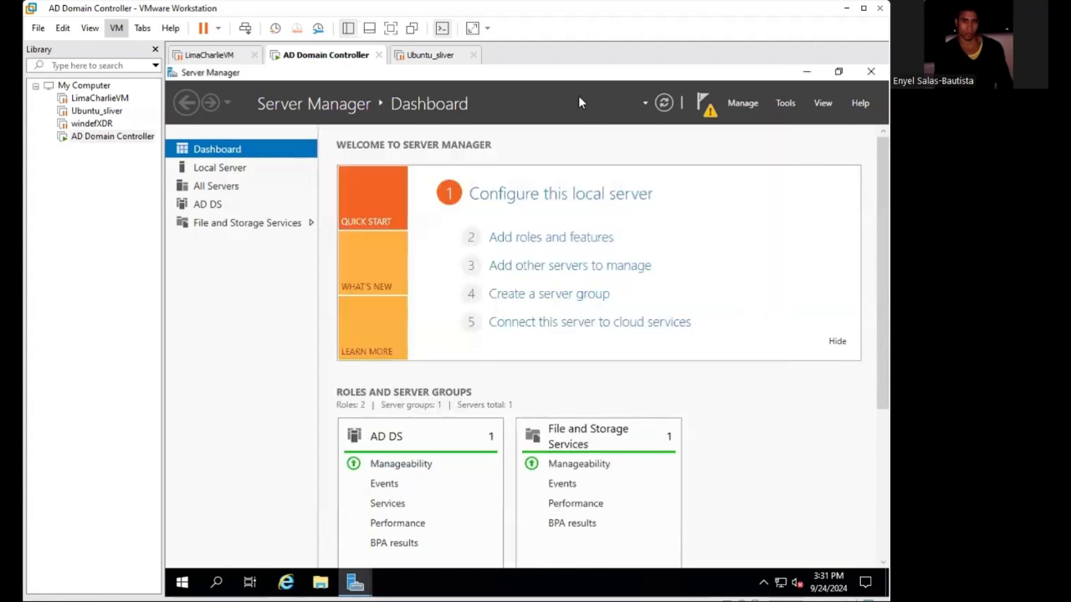
pyautogui.click(711, 112)
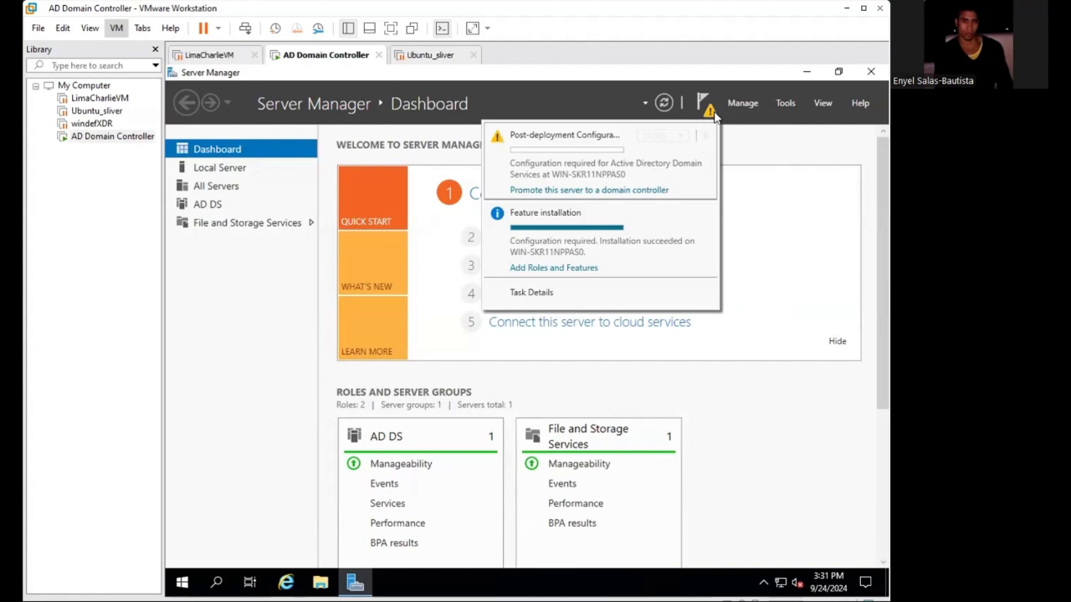
pyautogui.click(632, 191)
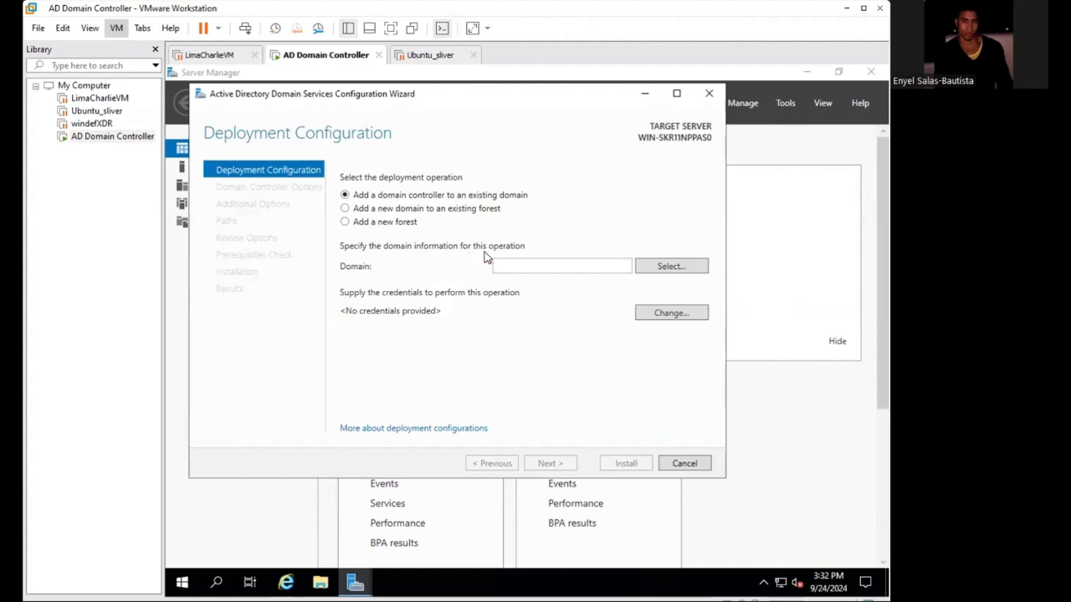
# Step: Enter CYBERGUARD as the existing domain, try to select the domain, and dismiss the credentials request
pyautogui.click(566, 265)
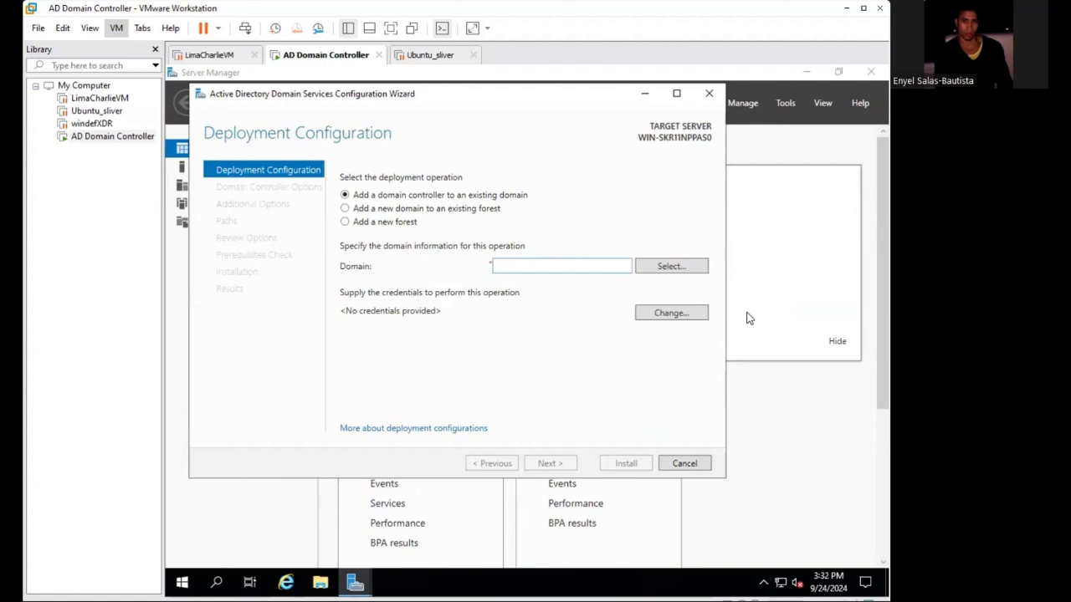
pyautogui.write('CYBERGUARD')
pyautogui.click(678, 266)
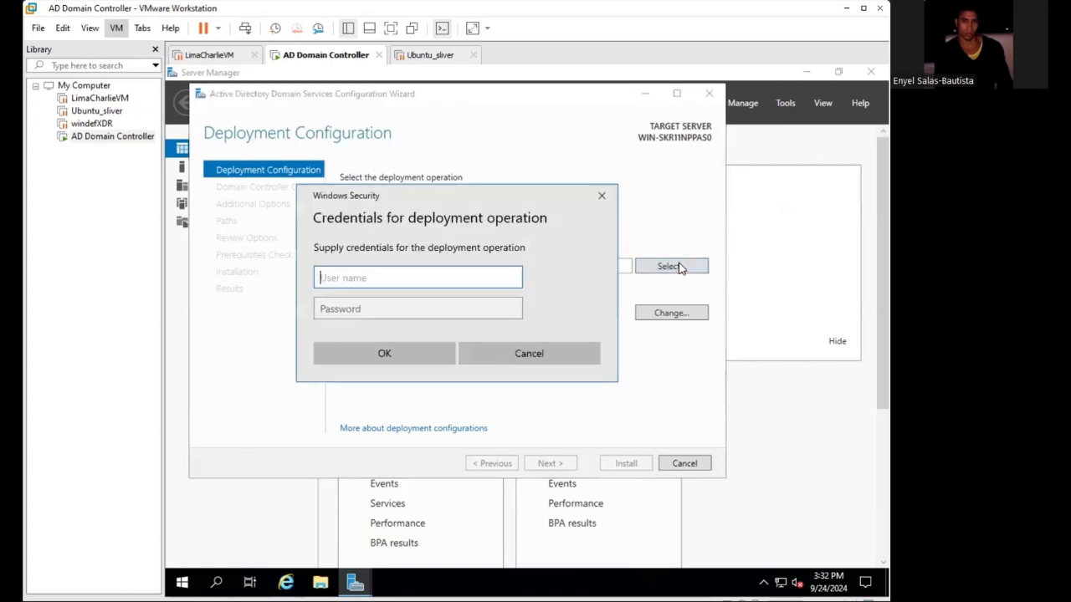
pyautogui.click(604, 195)
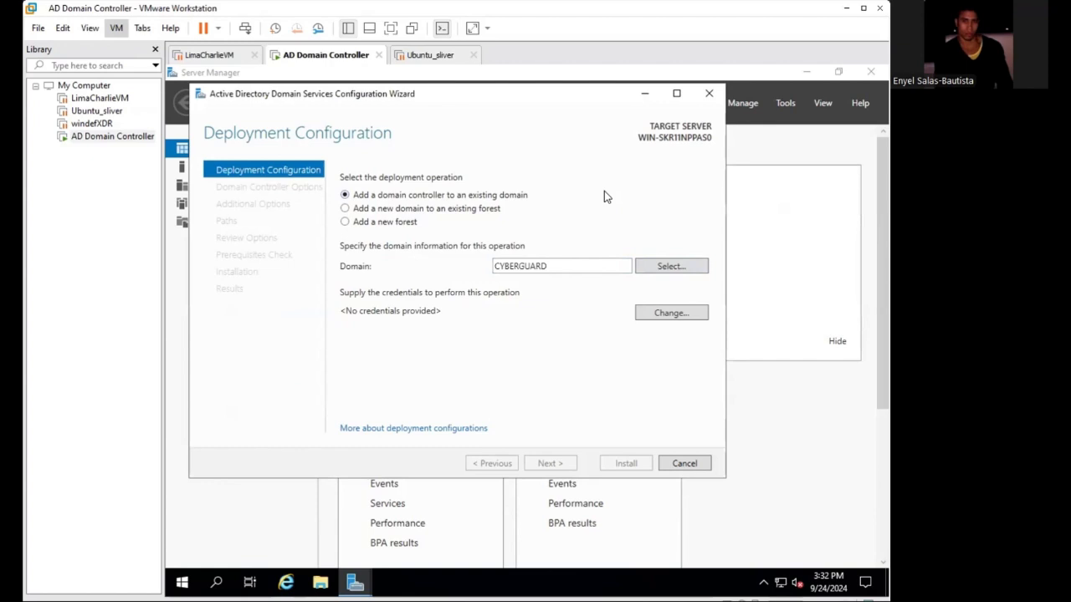
# Step: Complete the domain name as CYBERGUARD.local
pyautogui.doubleClick(573, 263)
pyautogui.click(572, 264)
pyautogui.write('.locfo')
pyautogui.press('BackSpace')
pyautogui.press('BackSpace')
pyautogui.write('al')
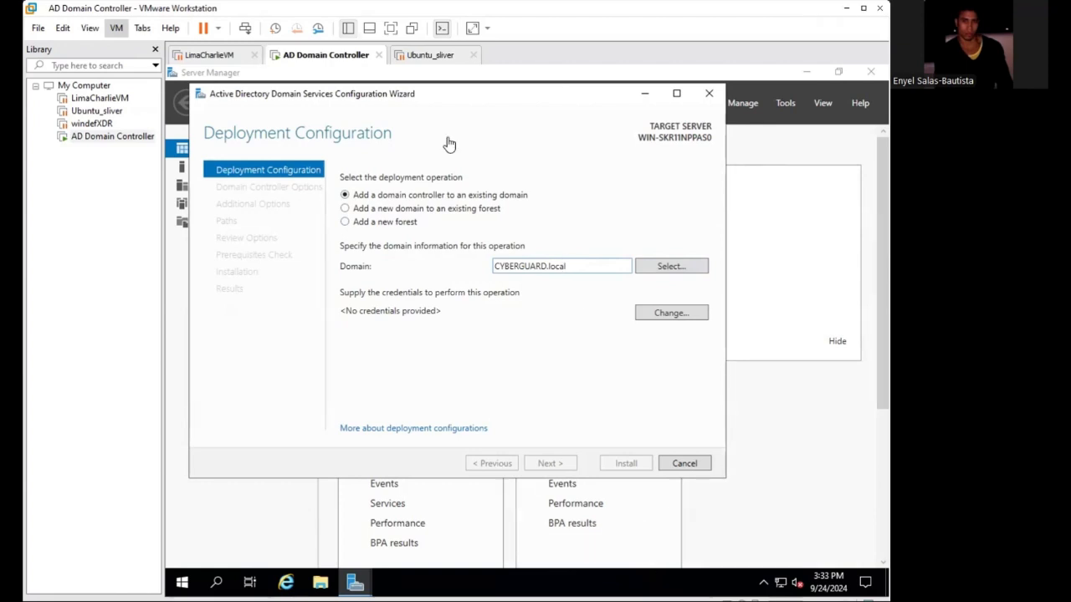
# Step: Copy the domain name, choose to add a new forest, and use CYBERGUARD.local as its root domain name
pyautogui.moveTo(566, 267); pyautogui.dragTo(482, 269)
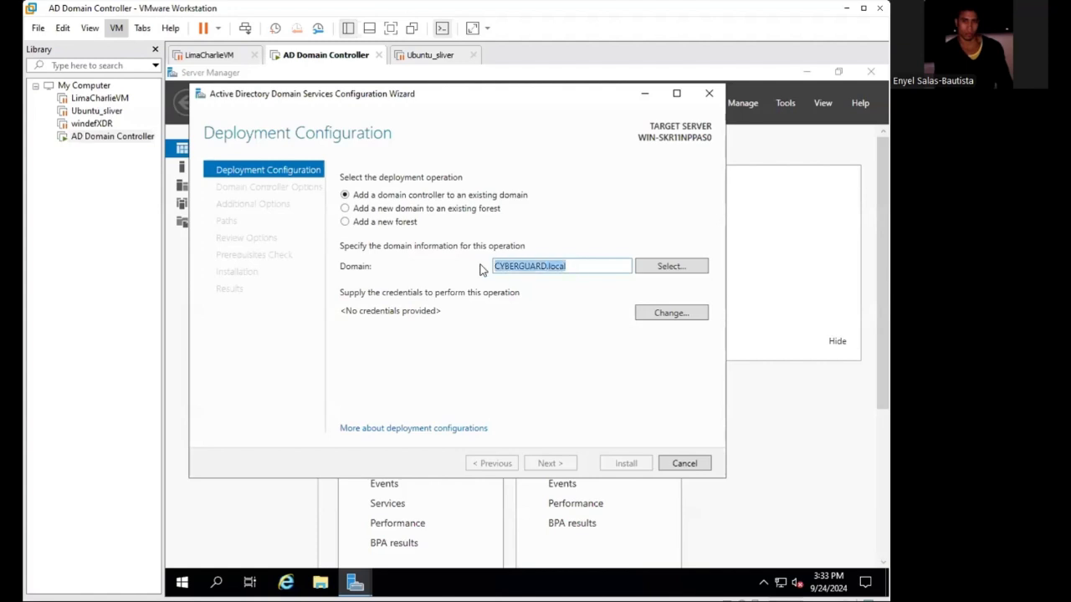
pyautogui.rightClick(522, 270)
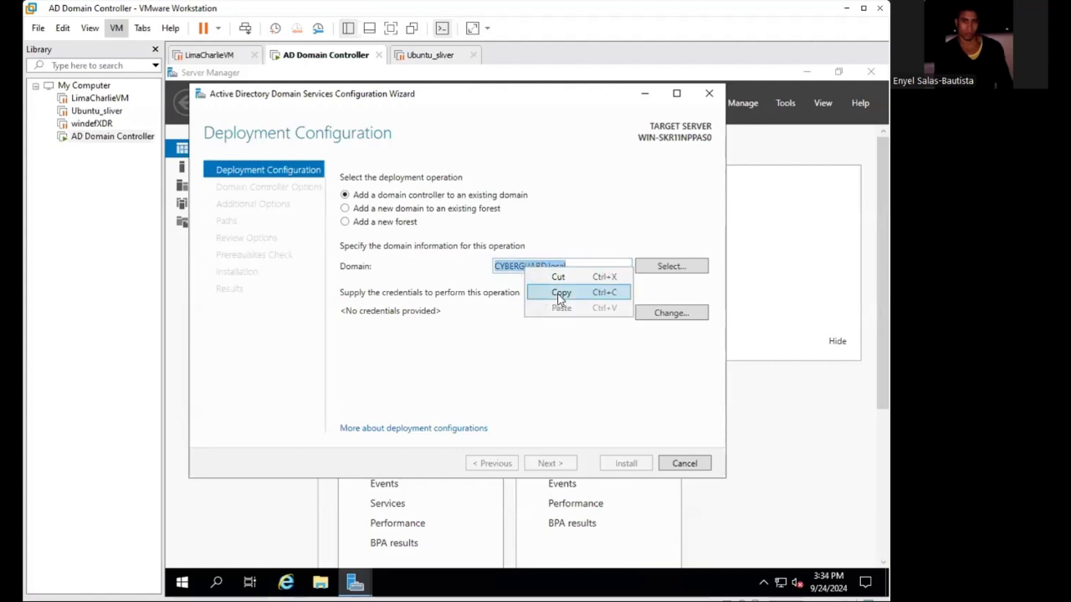
pyautogui.click(561, 294)
pyautogui.click(344, 222)
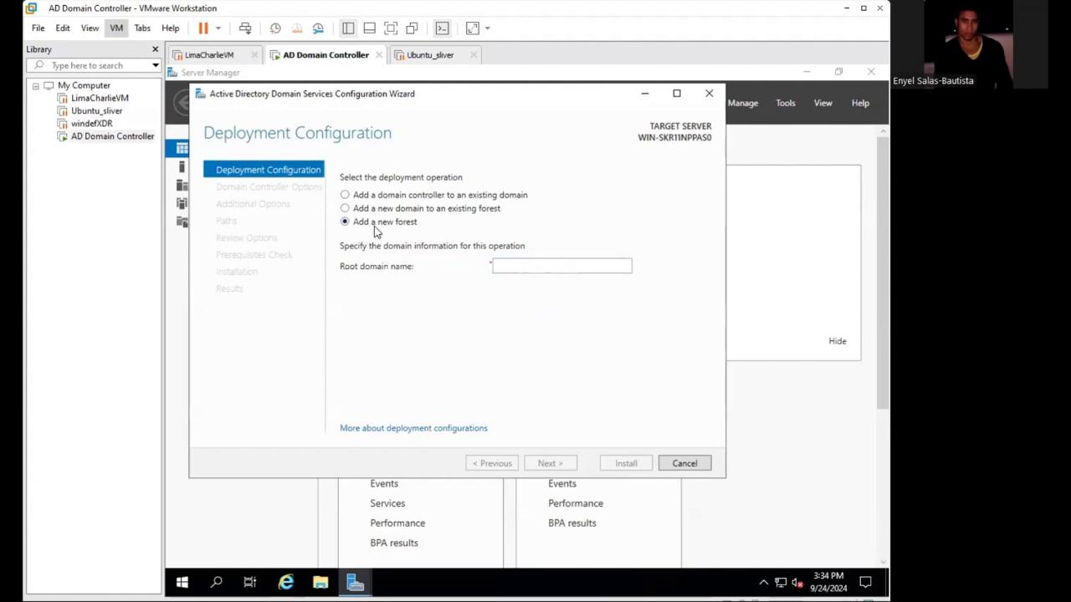
pyautogui.click(508, 265)
pyautogui.rightClick(509, 266)
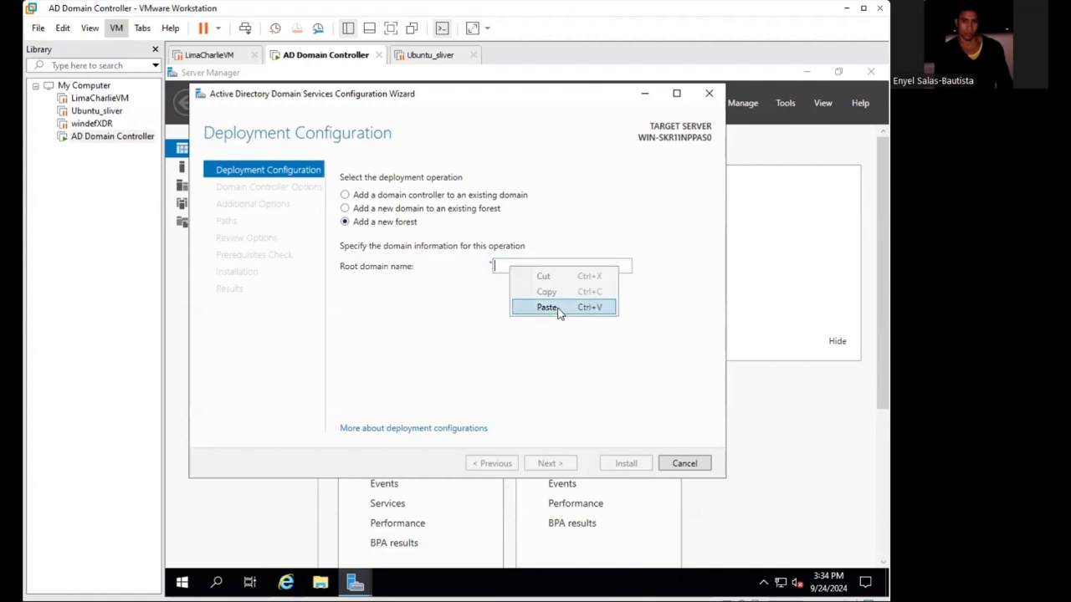
pyautogui.click(560, 307)
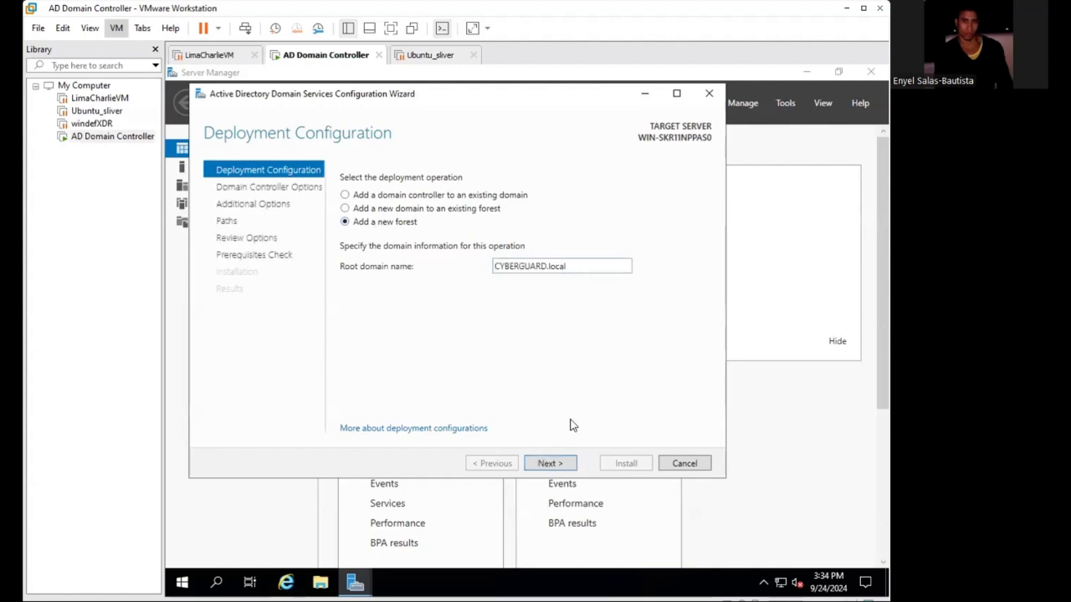
pyautogui.click(549, 465)
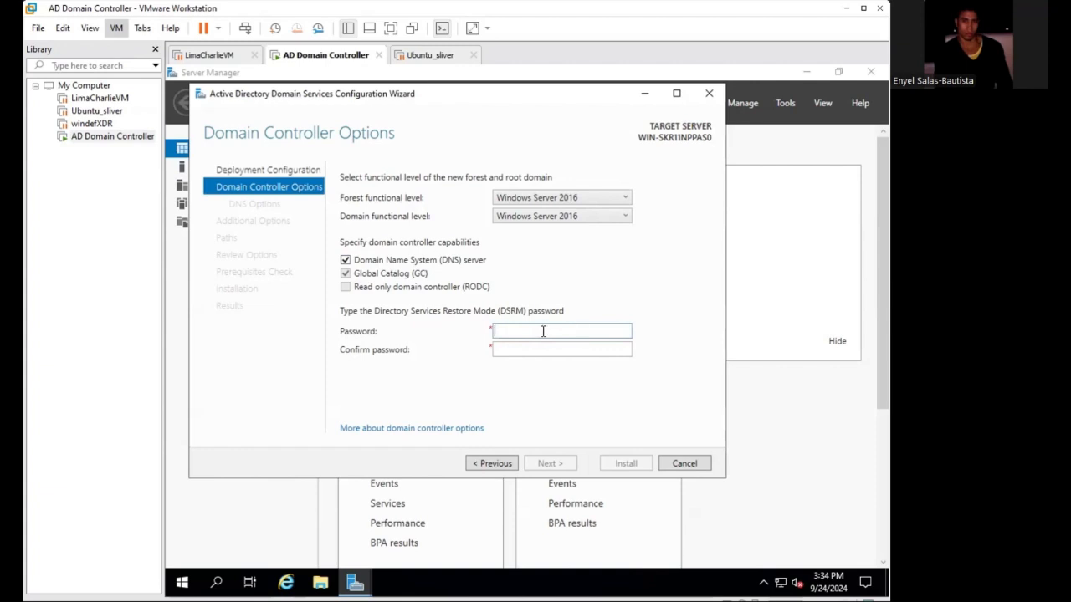
# Step: Enter and confirm the Directory Services Restore Mode password, keeping the other domain controller options at their defaults
pyautogui.write('***********')
pyautogui.press('Tab')
pyautogui.write('*******')
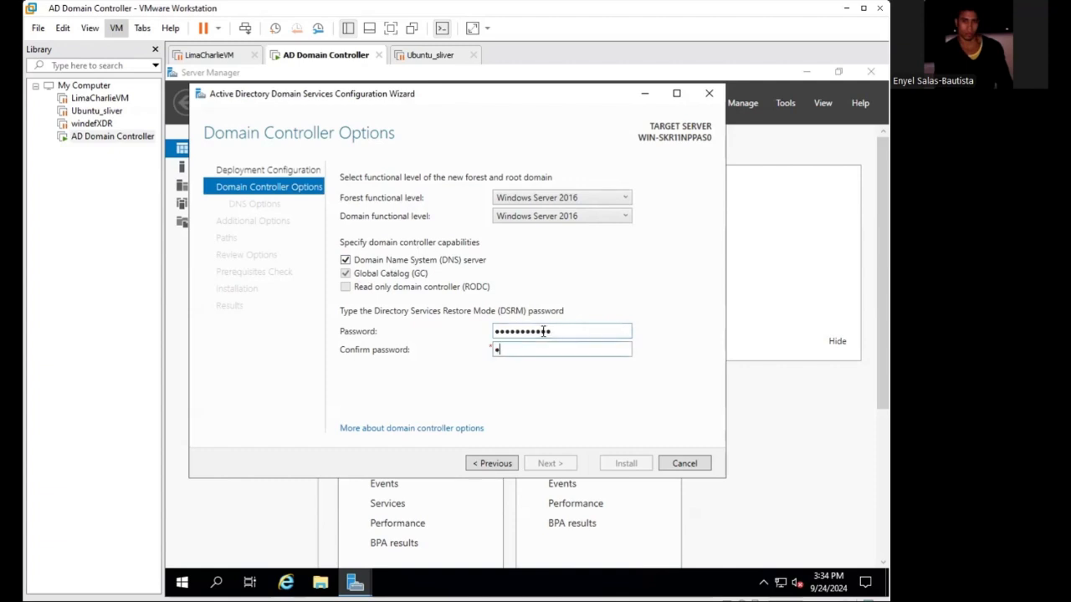
pyautogui.write('****')
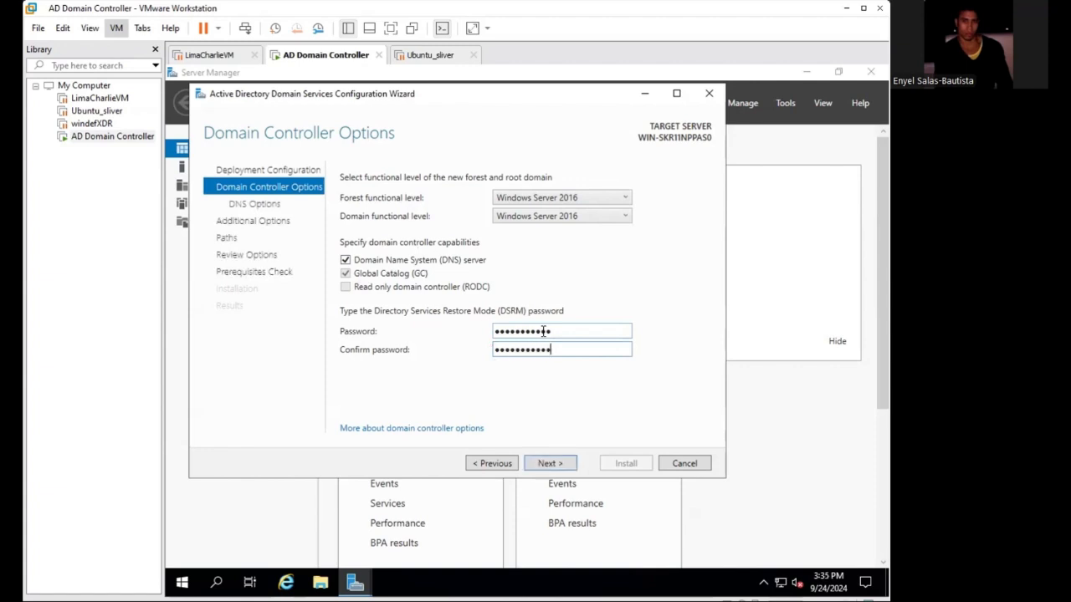
pyautogui.click(545, 465)
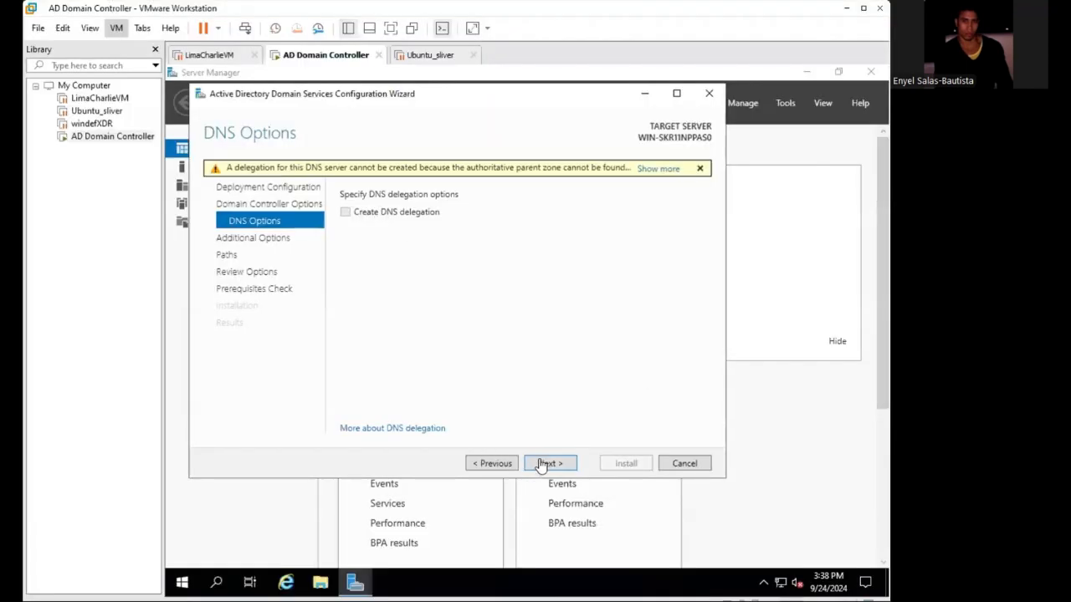
# Step: Accept the default DNS options, the NetBIOS name CYBERGUARD and the default AD DS folders, and review the selections
pyautogui.click(544, 465)
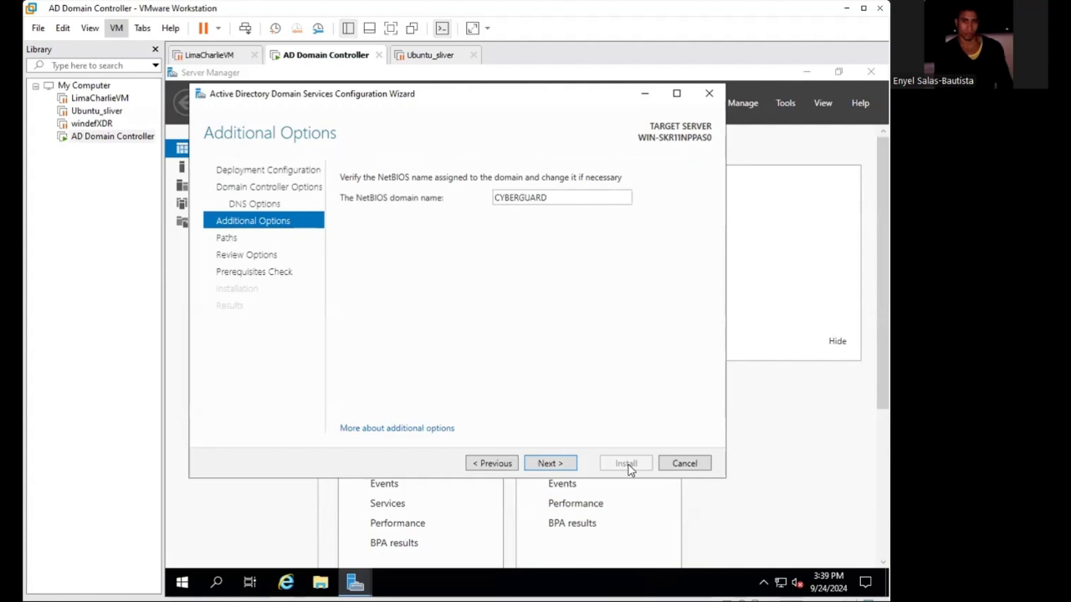
pyautogui.click(544, 466)
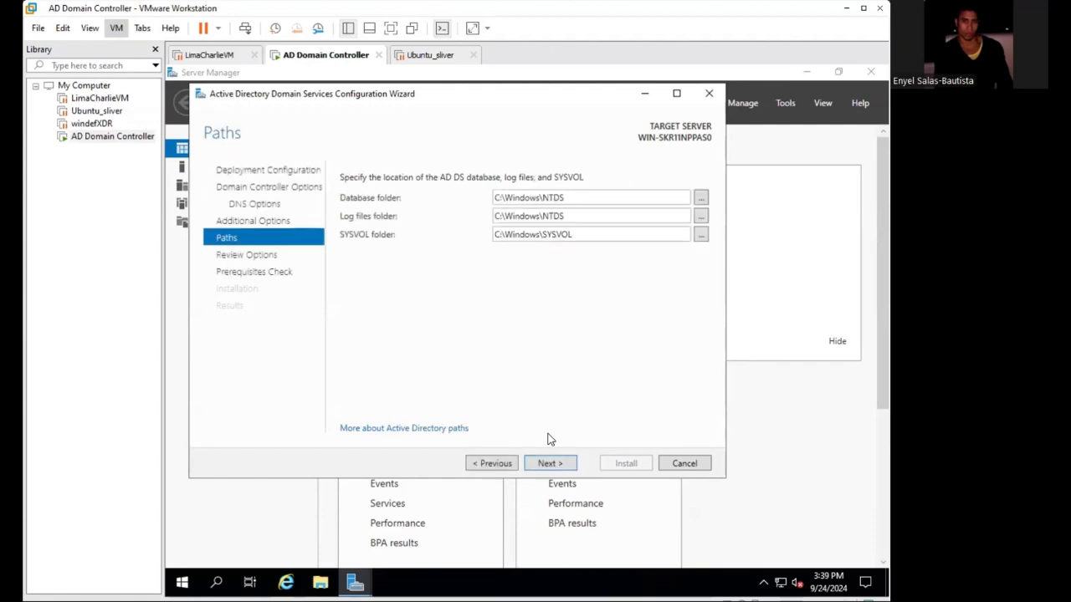
pyautogui.click(549, 464)
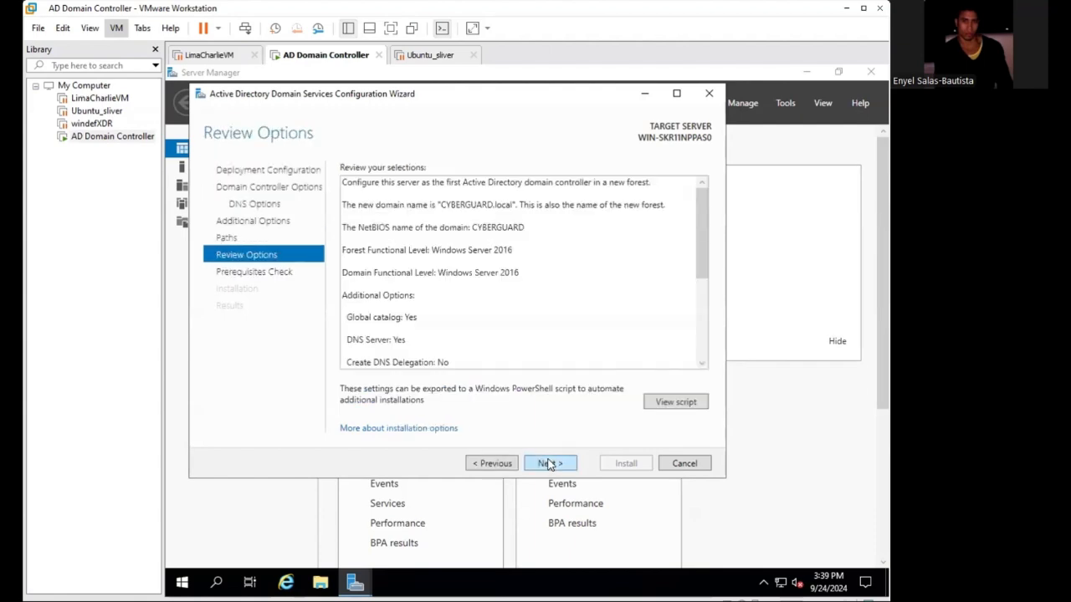
pyautogui.moveTo(704, 279); pyautogui.dragTo(711, 415)
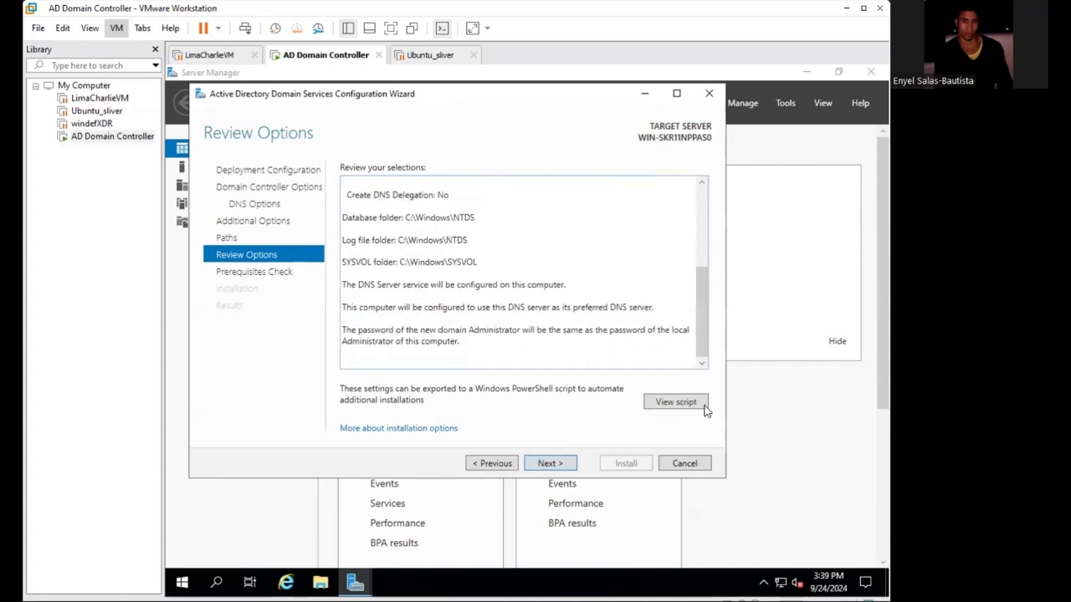
# Step: Run the prerequisites check, review its results and start the domain controller installation
pyautogui.click(556, 465)
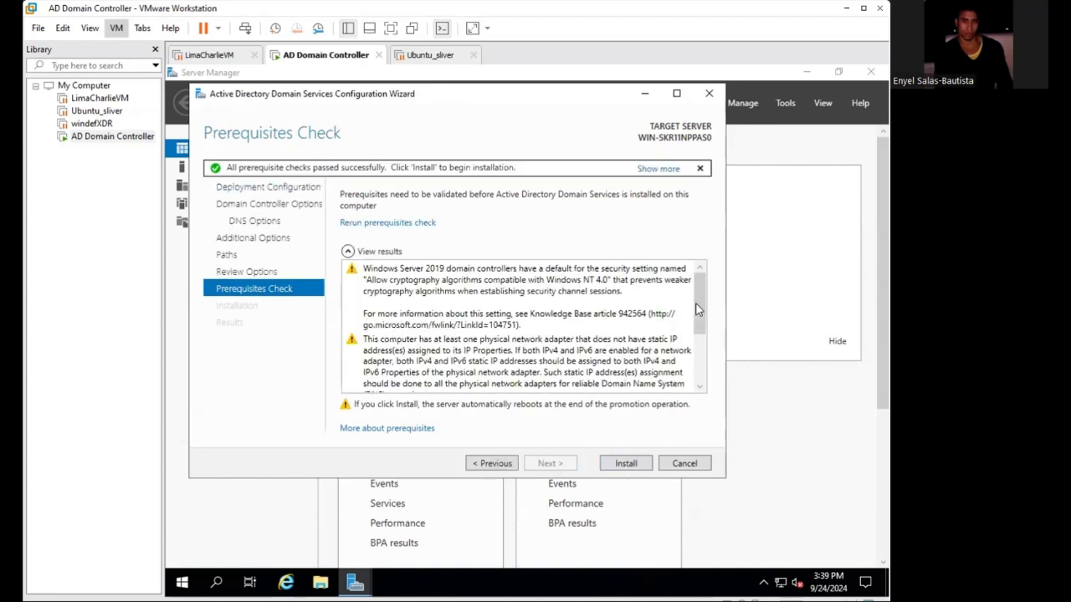
pyautogui.scroll(-3, 697, 309)
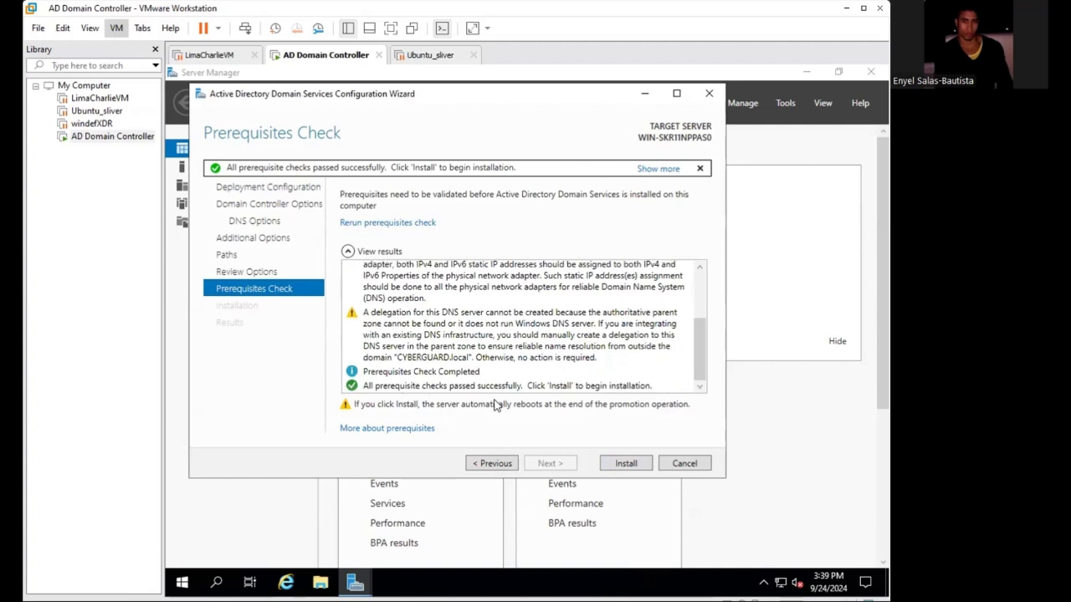
pyautogui.click(624, 463)
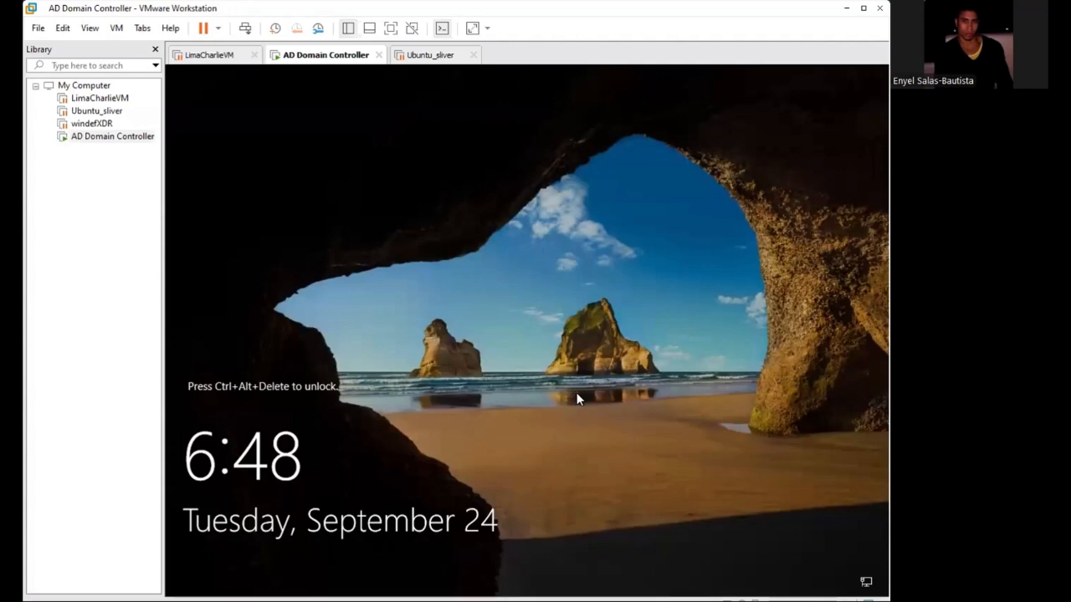
# Step: Unlock the restarted domain controller VM and enter the account password for CYBERGUARD\Administrator
pyautogui.hotkey('ctrl', 'alt', 'Delete')
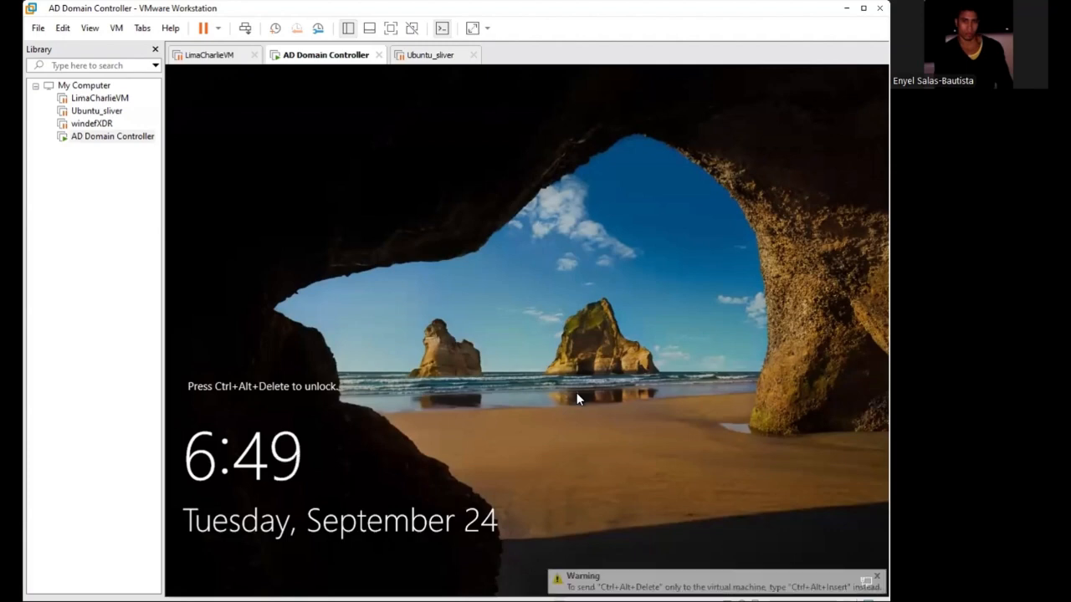
pyautogui.press('ctrl+alt+Insert')
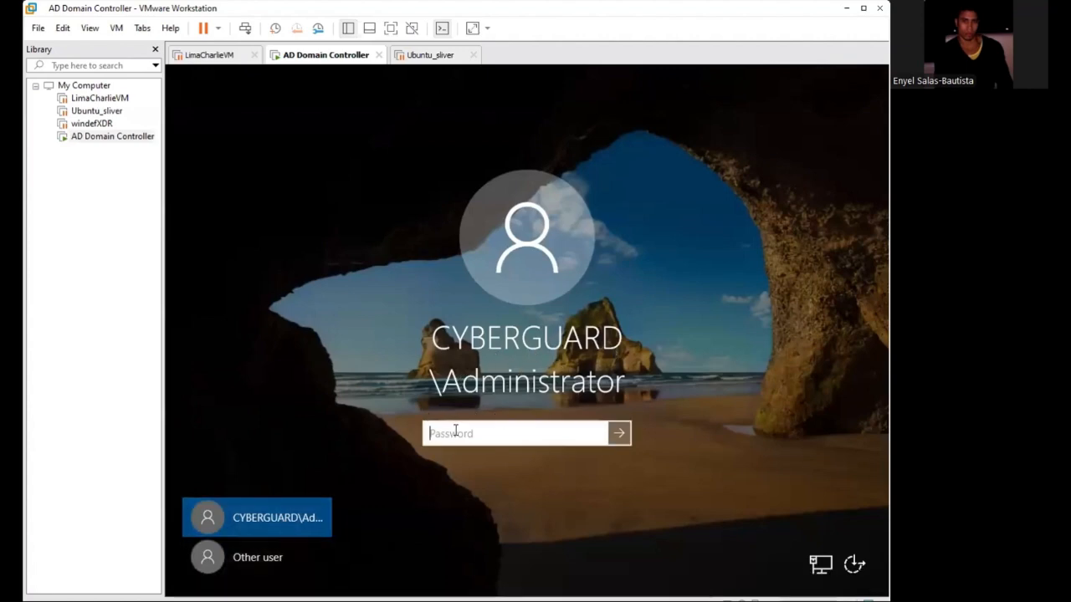
pyautogui.write('••')
pyautogui.press('BackSpace')
pyautogui.press('BackSpace')
pyautogui.press('capslock')
pyautogui.write('•')
pyautogui.press('capslock')
pyautogui.write('••••••••••')
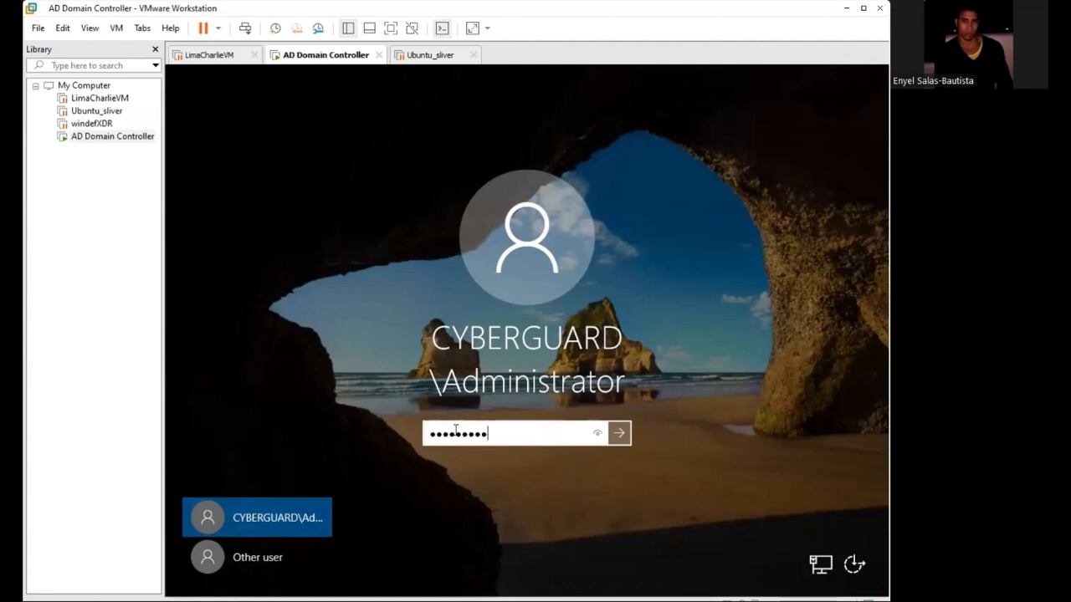